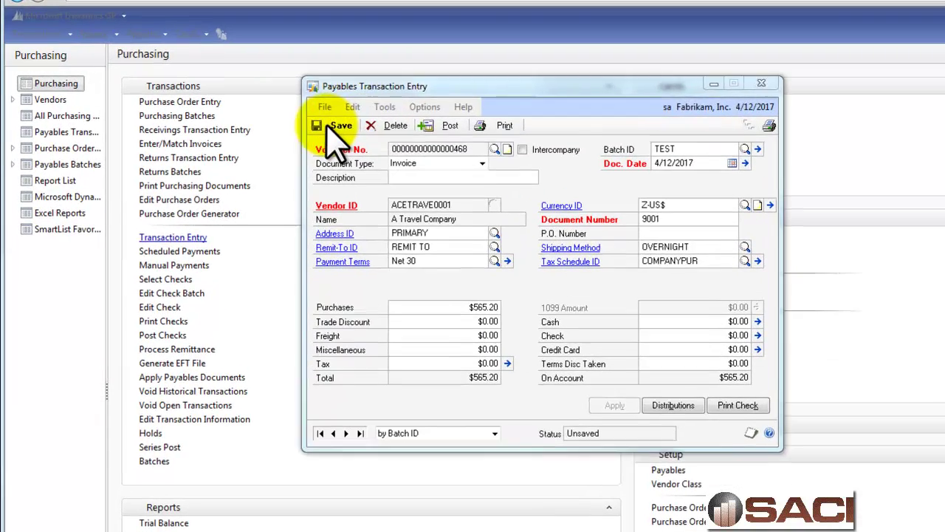
# Save the 9001 invoice in batch TEST, close its entry window, and post the batch.
pyautogui.click(318, 110)
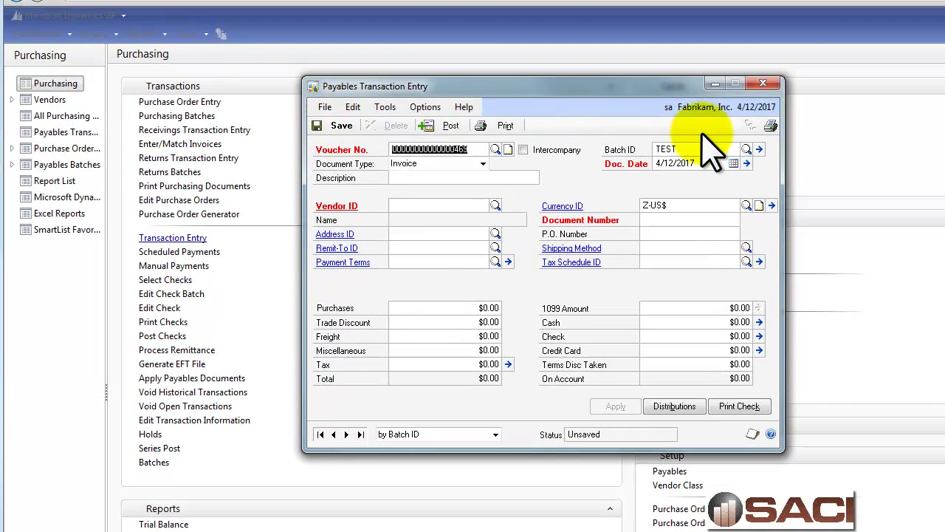
pyautogui.click(763, 84)
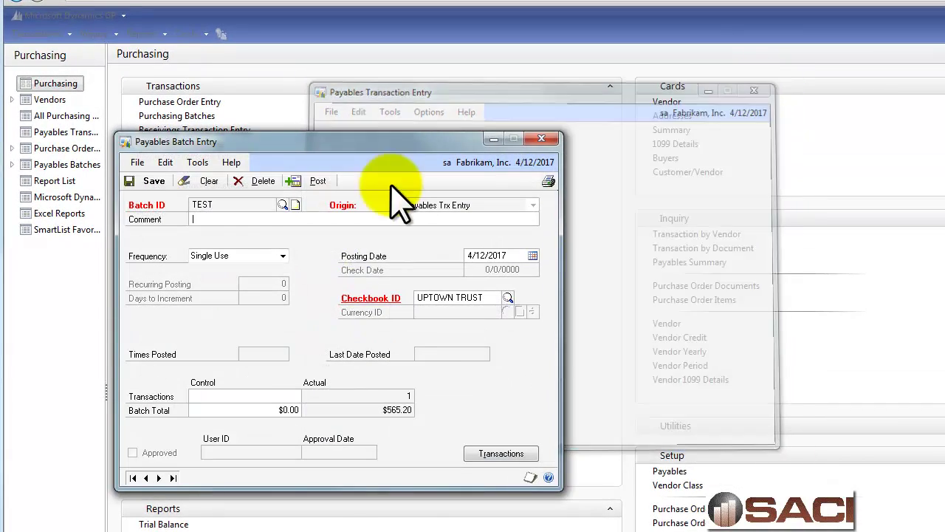
pyautogui.click(319, 185)
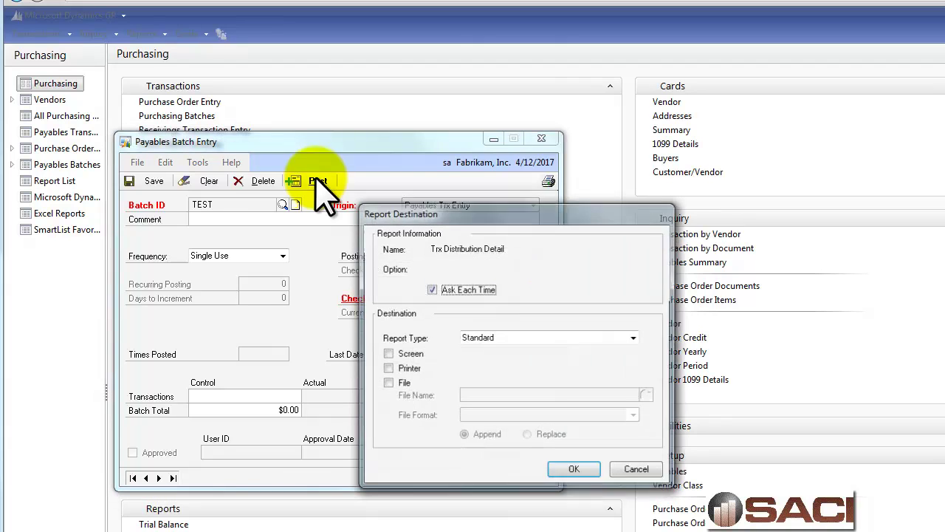
# Send the Trx Distribution Detail and General Posting Journal reports to the screen.
pyautogui.click(414, 353)
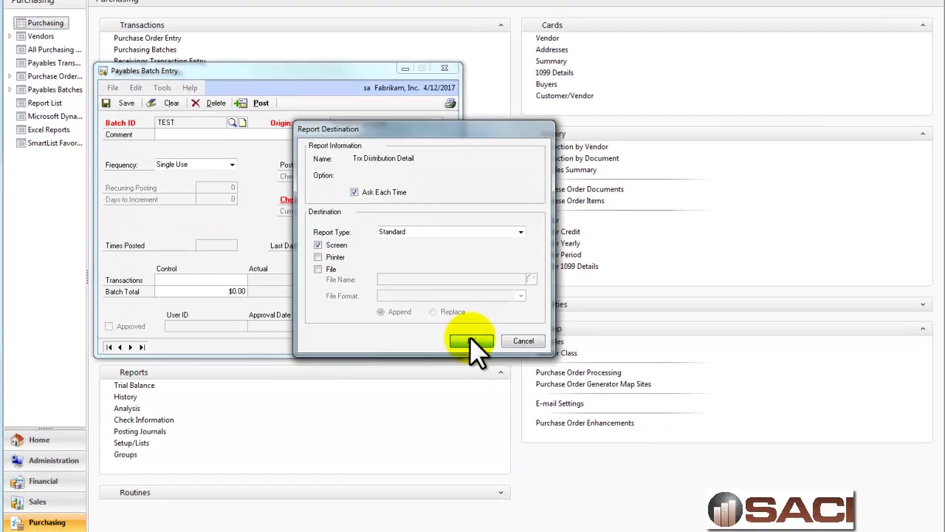
pyautogui.click(574, 470)
pyautogui.click(337, 246)
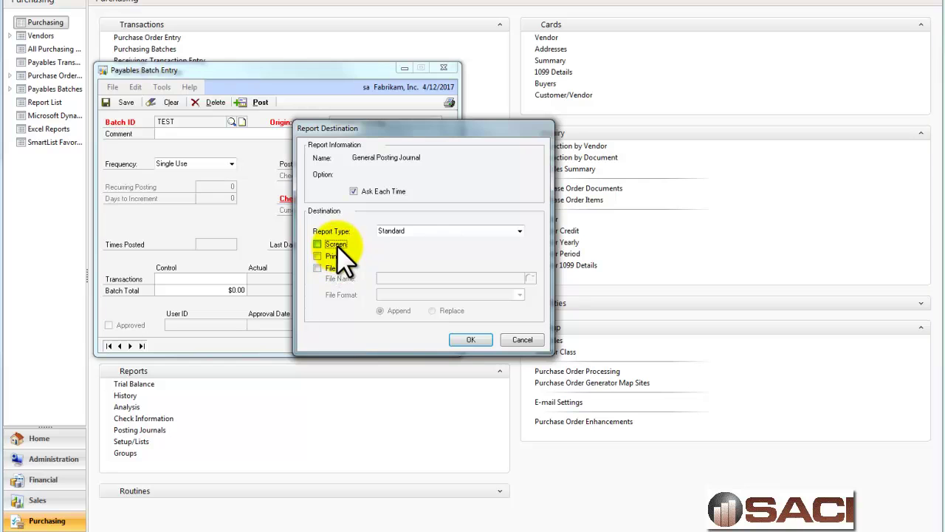
pyautogui.click(465, 340)
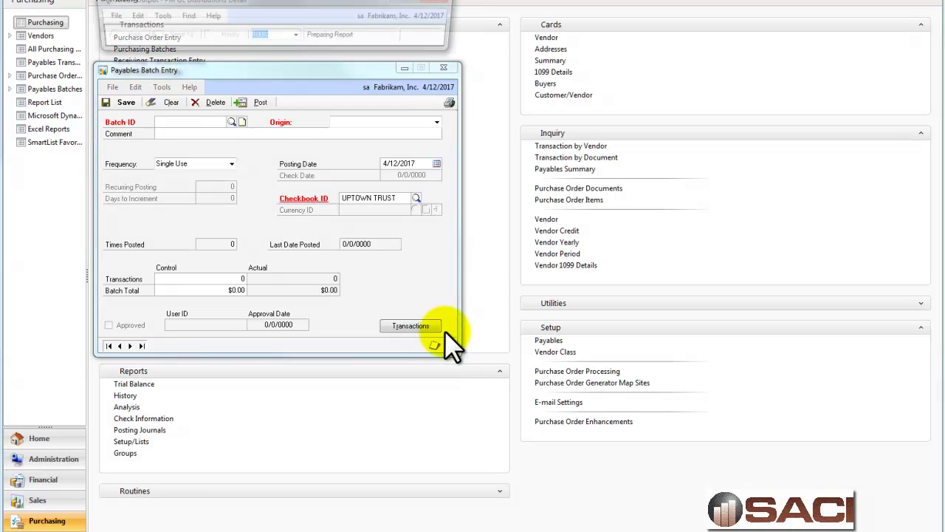
# Examine the Distribution Breakdown Register and the General Posting Journal at full width, closing each report after reading.
pyautogui.moveTo(491, 295); pyautogui.dragTo(736, 285)
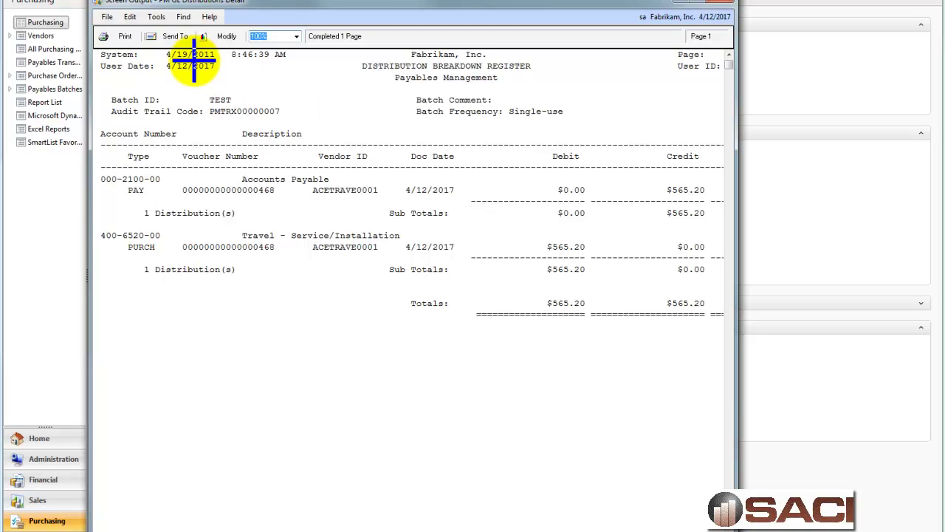
pyautogui.click(723, 4)
pyautogui.moveTo(490, 130); pyautogui.dragTo(786, 152)
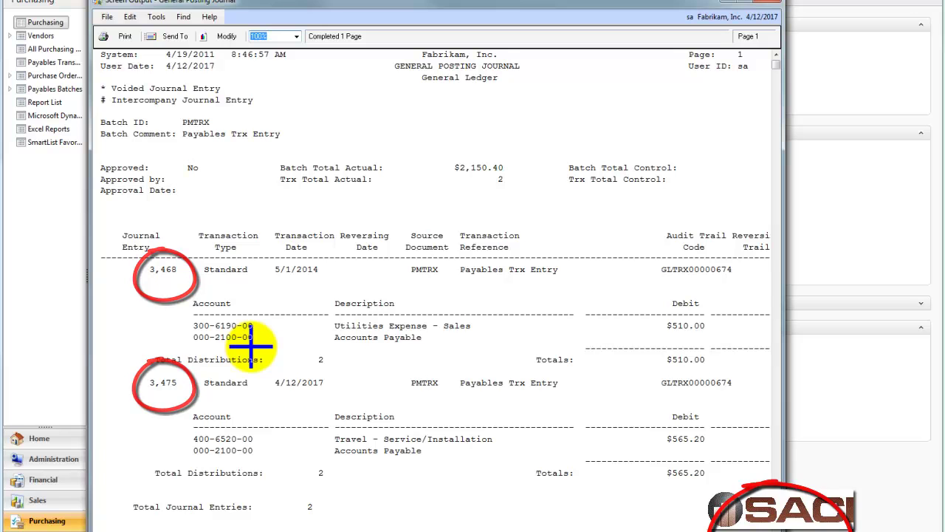
pyautogui.click(776, 6)
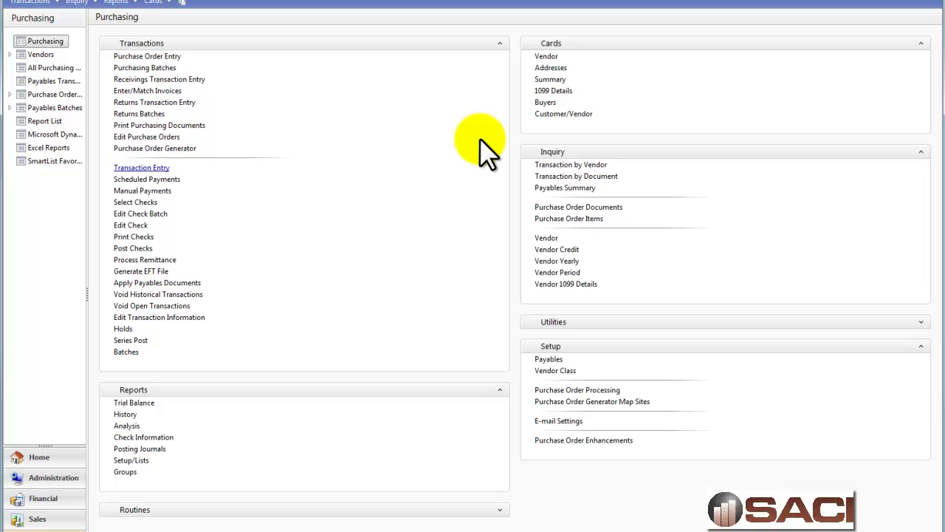
# Create a new Transaction Journal option in the Purchasing Posting Journals, using a person's first name as the option name.
pyautogui.click(133, 448)
pyautogui.click(248, 142)
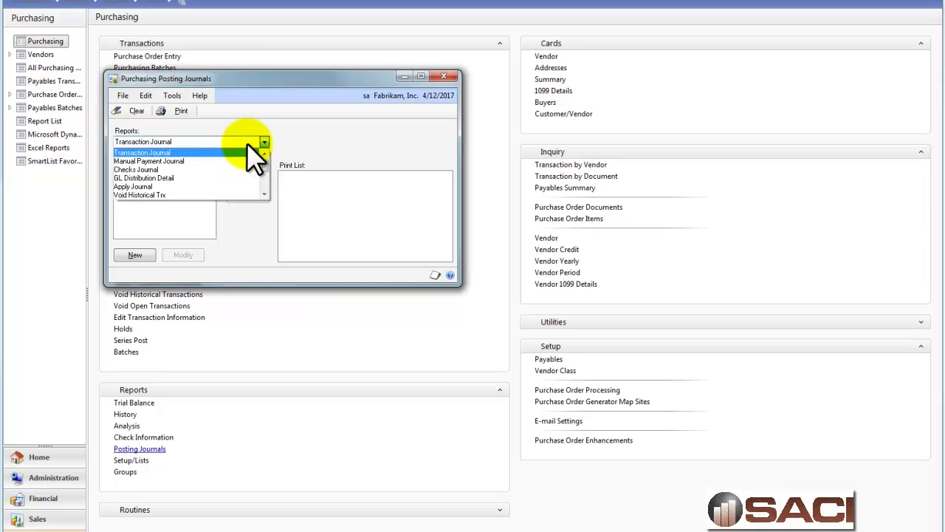
pyautogui.scroll(-2, 261, 193)
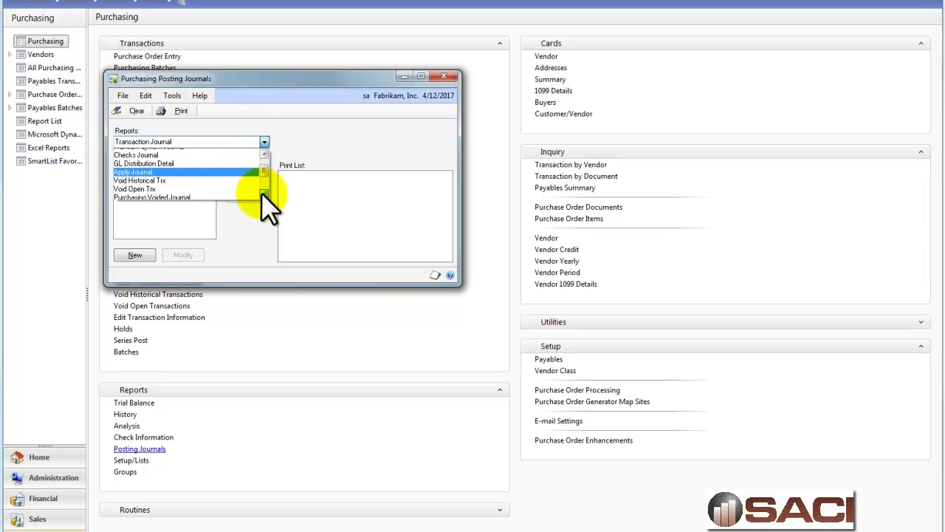
pyautogui.scroll(2, 262, 168)
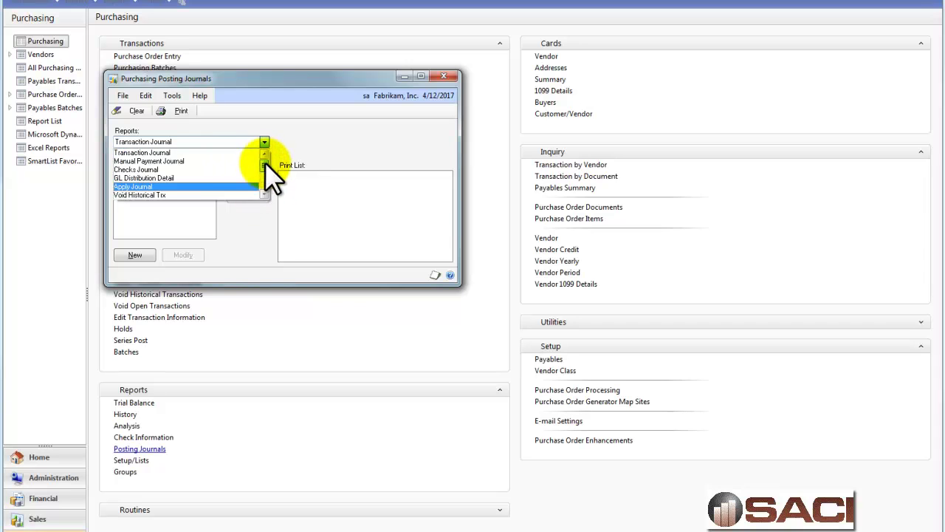
pyautogui.click(196, 153)
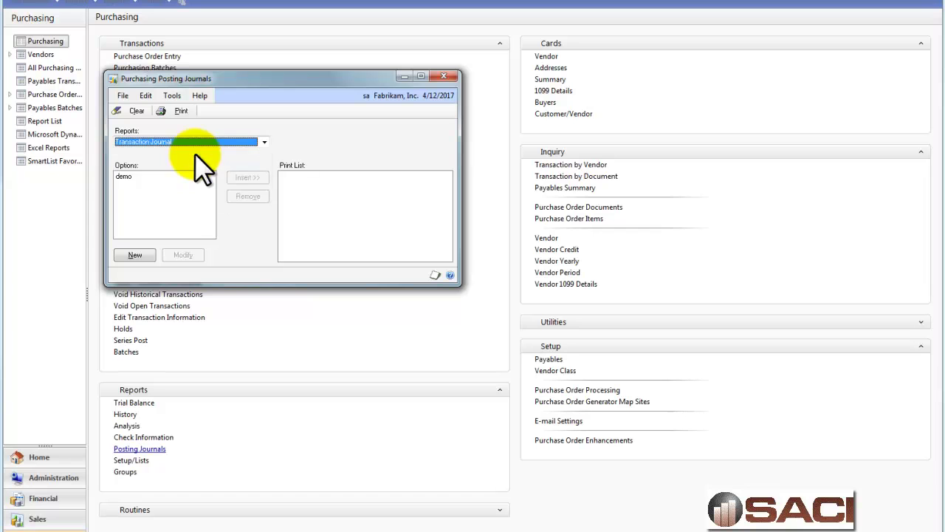
pyautogui.click(133, 255)
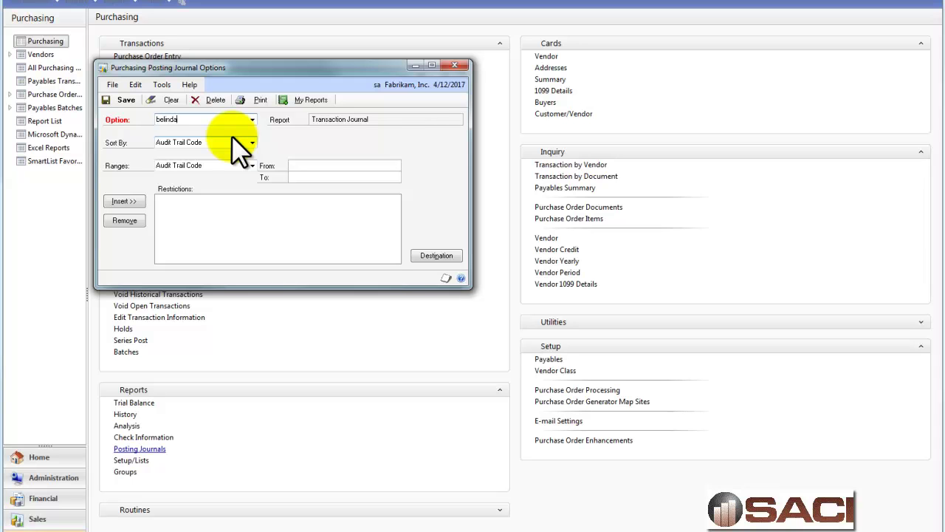
pyautogui.press('Tab')
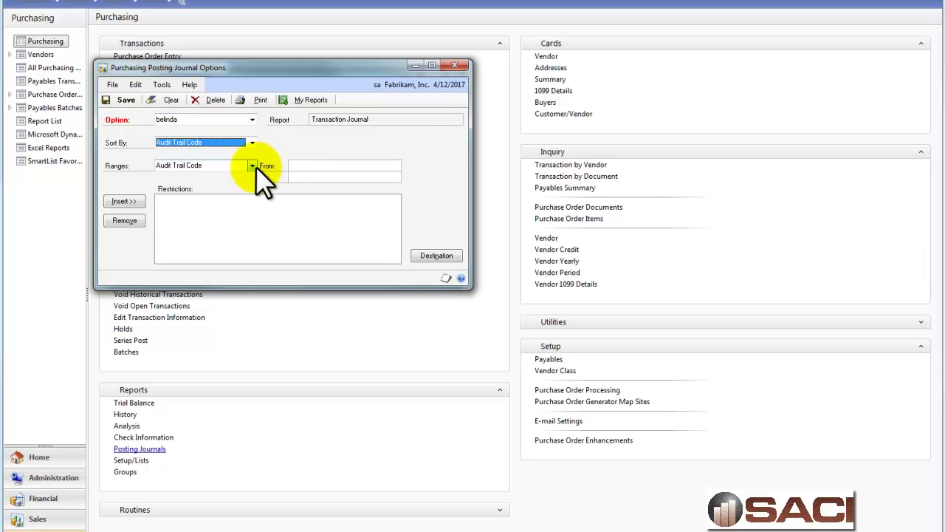
# Restrict the Transaction Journal option to Batch ID from TEST to TEST.
pyautogui.click(327, 166)
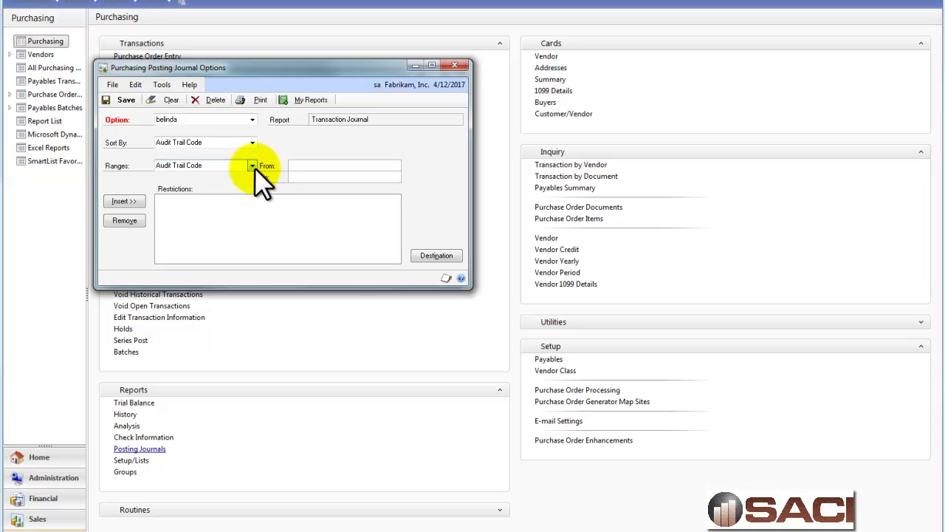
pyautogui.click(253, 166)
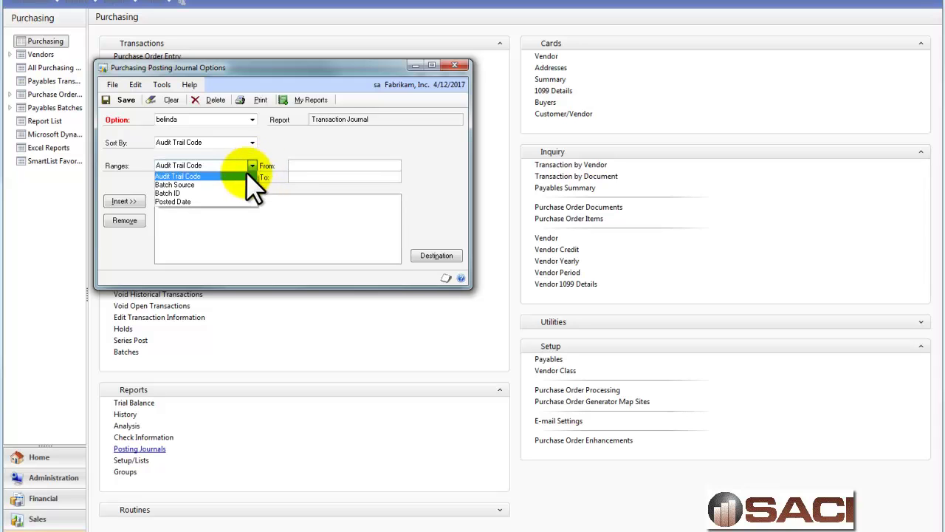
pyautogui.click(202, 193)
pyautogui.click(311, 165)
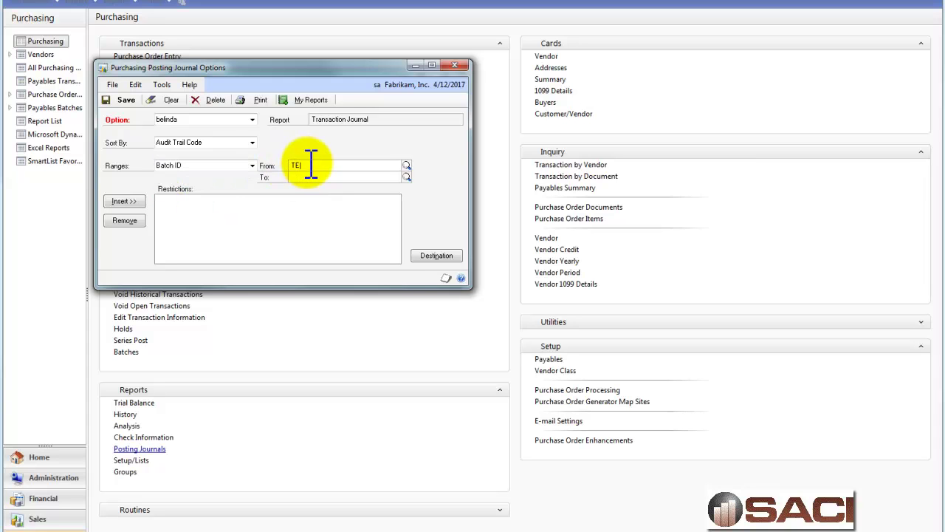
pyautogui.click(127, 201)
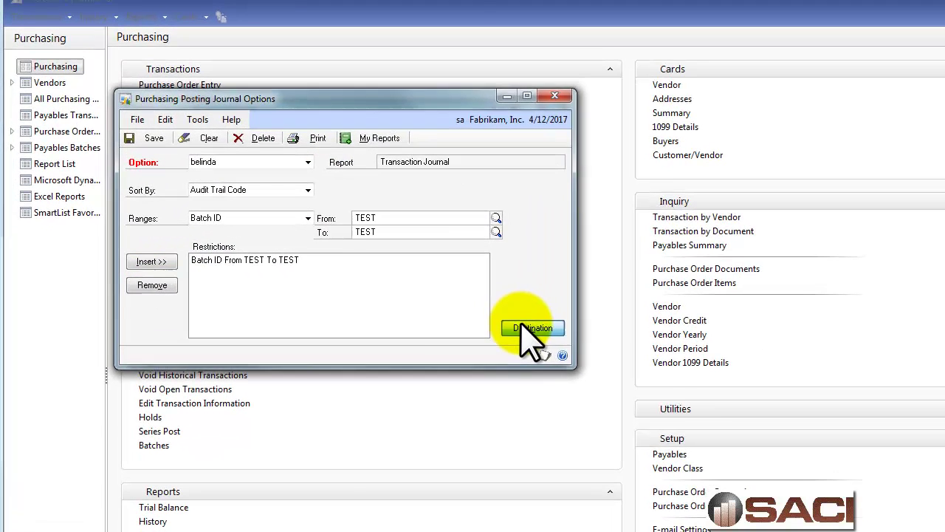
# Set the report destination to the screen, then print the Transaction Journal and widen its window to read it.
pyautogui.click(436, 256)
pyautogui.click(385, 344)
pyautogui.click(385, 358)
pyautogui.click(582, 453)
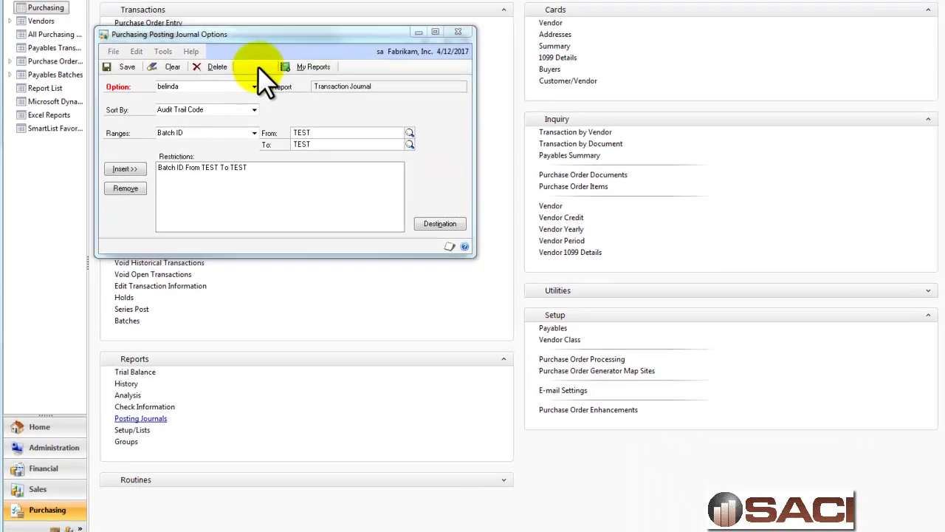
pyautogui.click(258, 66)
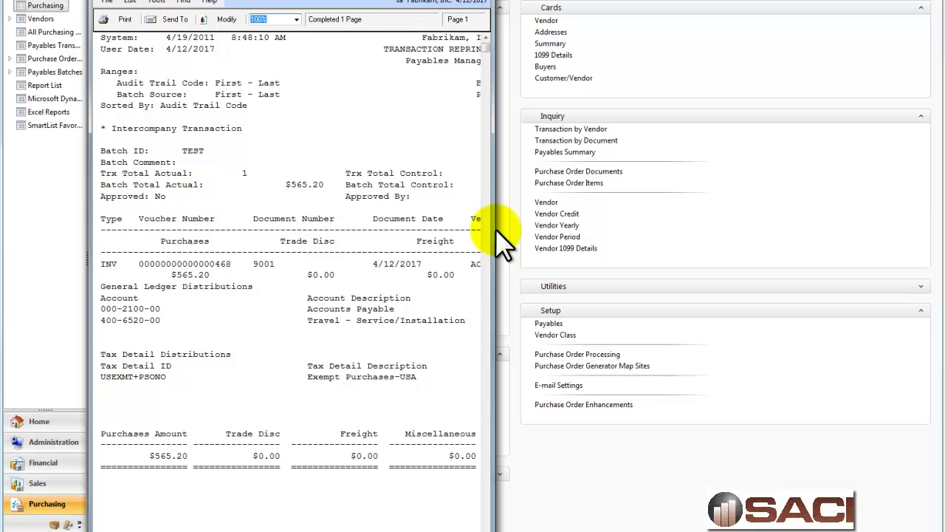
pyautogui.moveTo(493, 231); pyautogui.dragTo(896, 214)
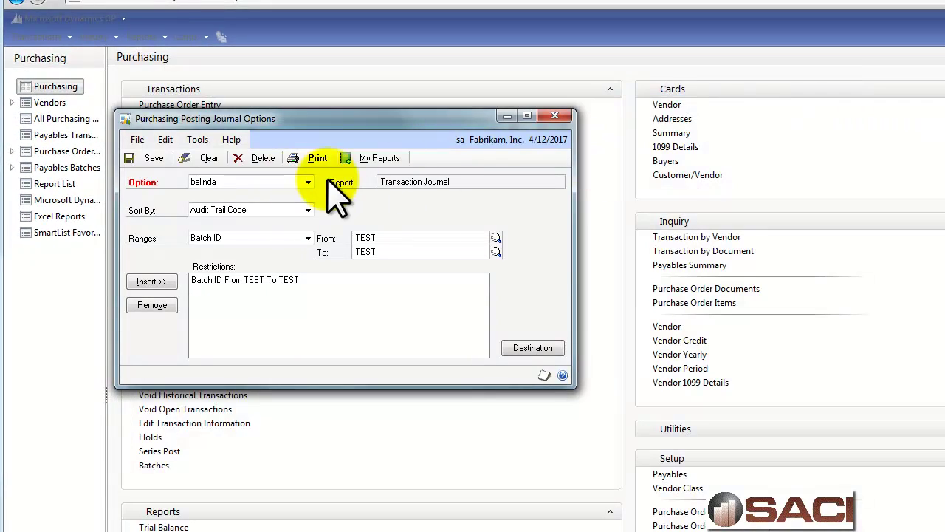
# Close the posting journal options without saving the changes, and close the Purchasing Posting Journals window.
pyautogui.click(554, 116)
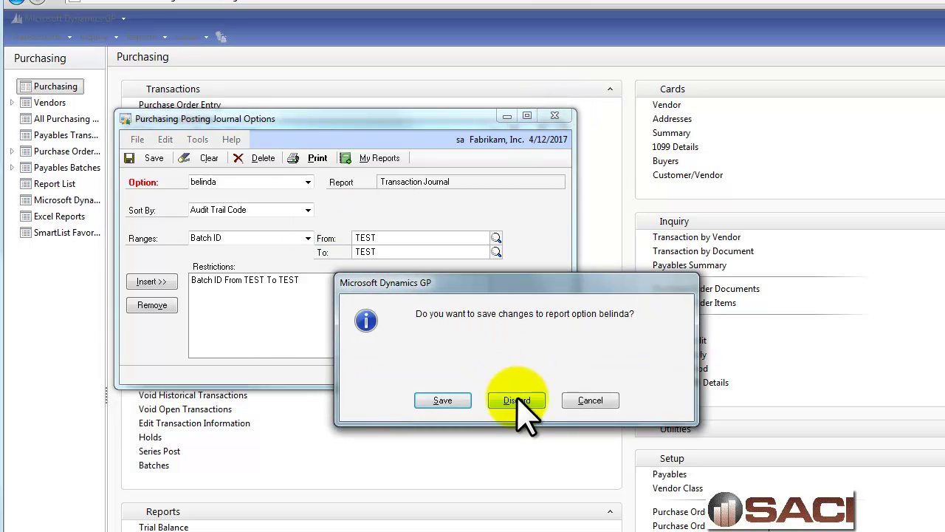
pyautogui.click(517, 340)
pyautogui.click(323, 209)
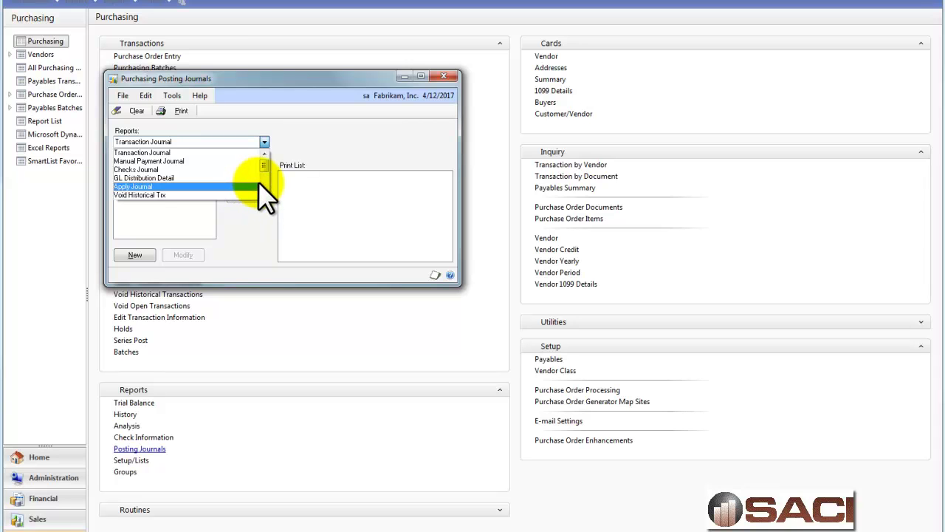
pyautogui.click(452, 77)
pyautogui.click(444, 77)
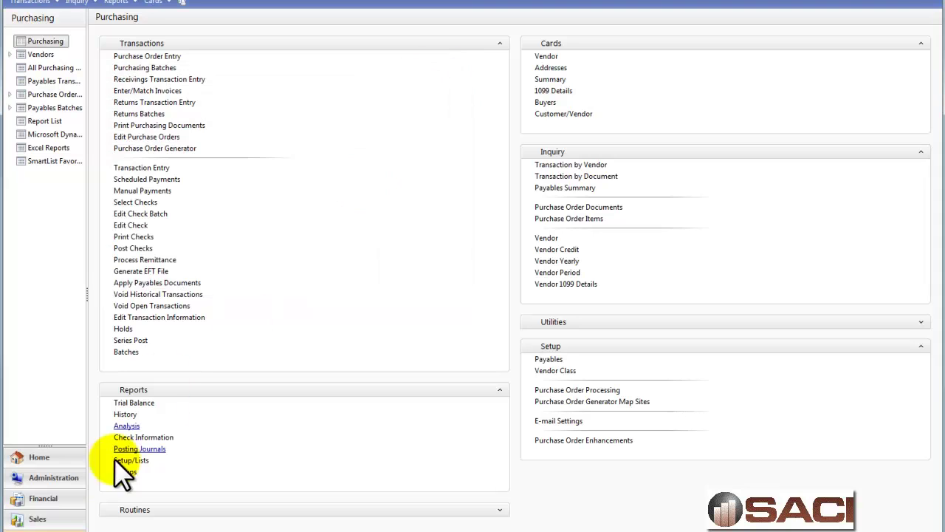
# Create a new Journal Entry option for the Financial Cross-Reference report, using a person's first name as the option name.
pyautogui.click(46, 501)
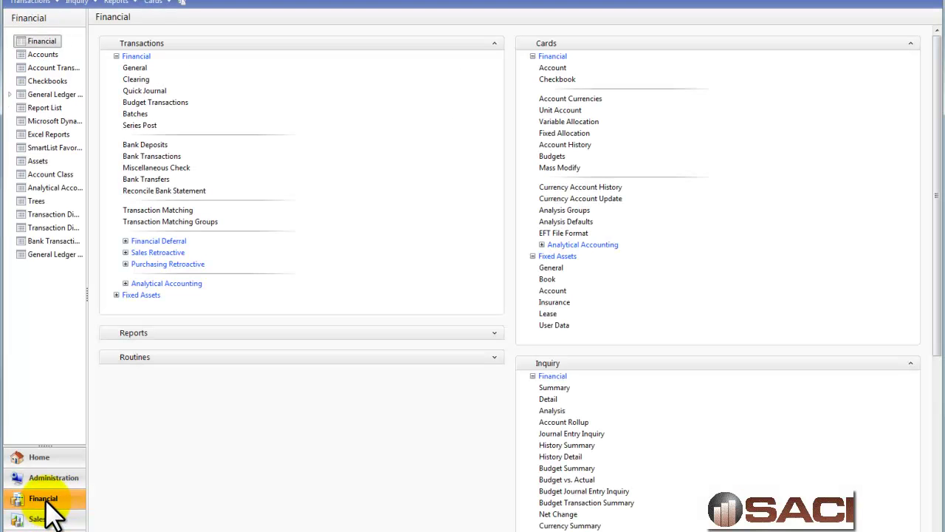
pyautogui.click(495, 333)
pyautogui.scroll(-2, 197, 496)
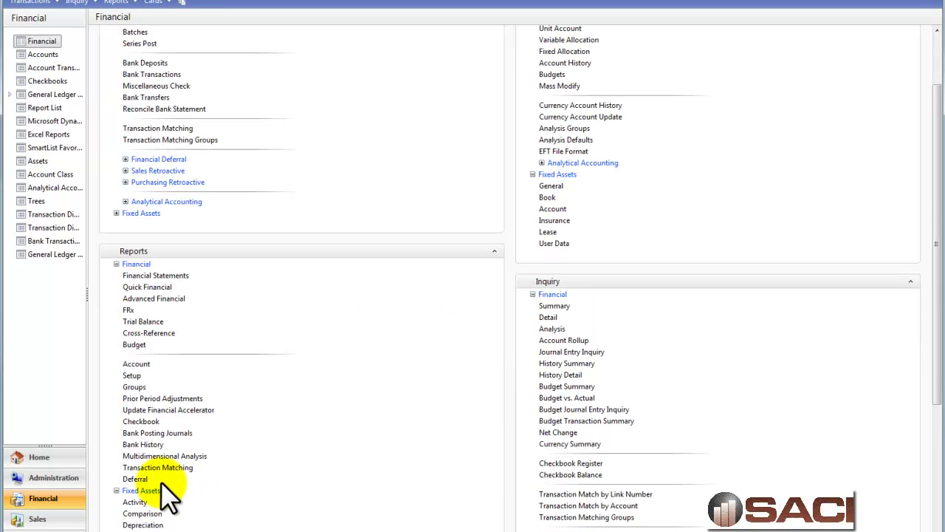
pyautogui.click(149, 333)
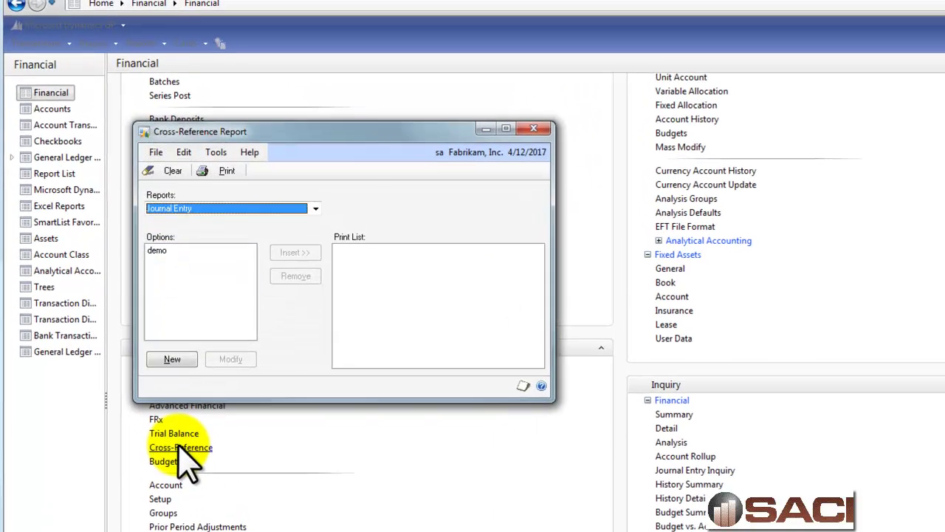
pyautogui.click(171, 360)
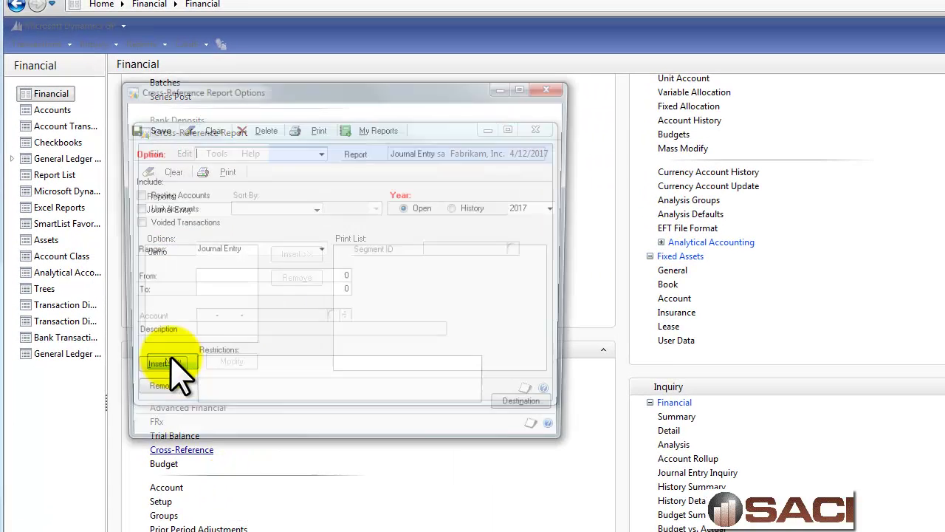
pyautogui.write('belinda')
pyautogui.press('Tab')
# Include posting accounts, unit accounts and voided transactions, and restrict the report to journal entries from 3468 to 3468.
pyautogui.click(132, 195)
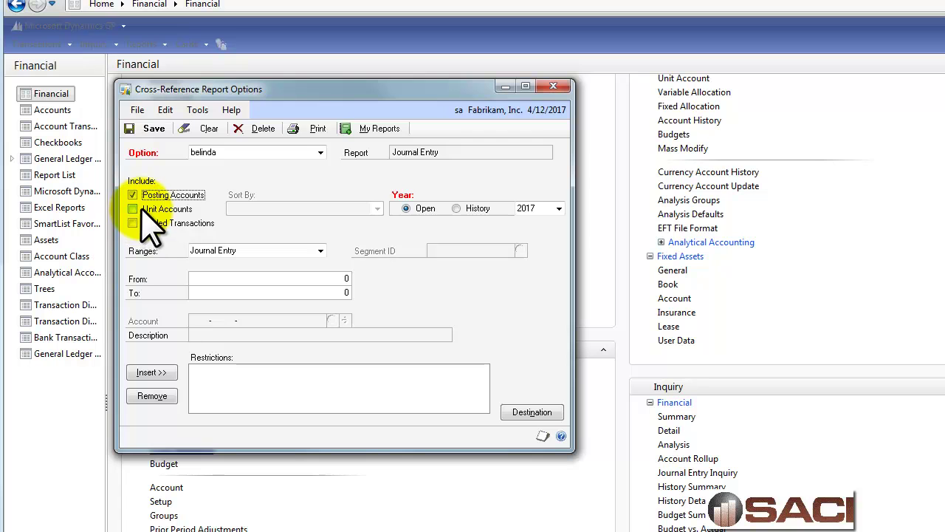
pyautogui.click(139, 211)
pyautogui.click(134, 223)
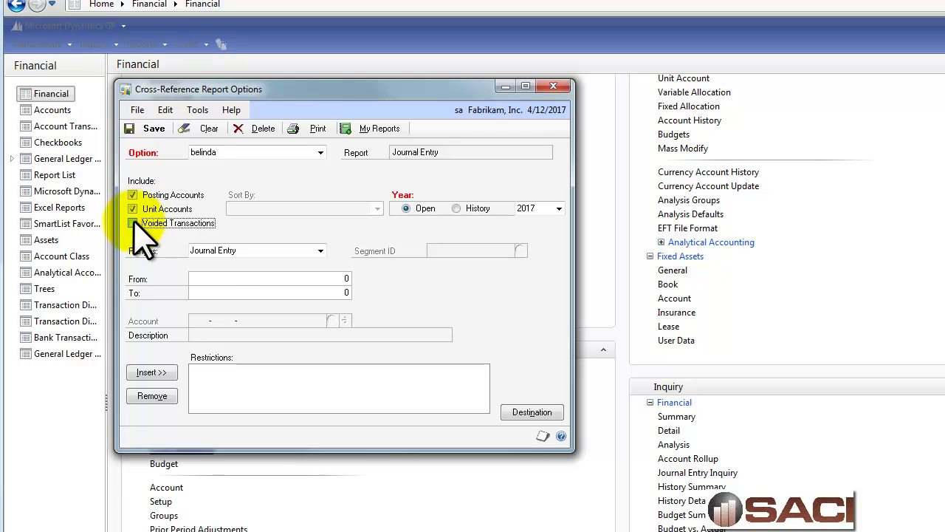
pyautogui.click(306, 280)
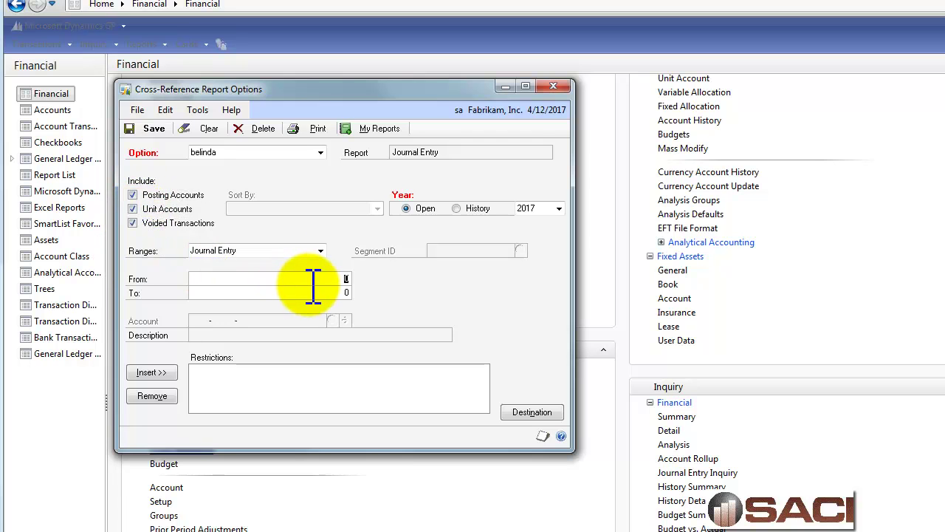
pyautogui.press('Tab')
pyautogui.click(151, 372)
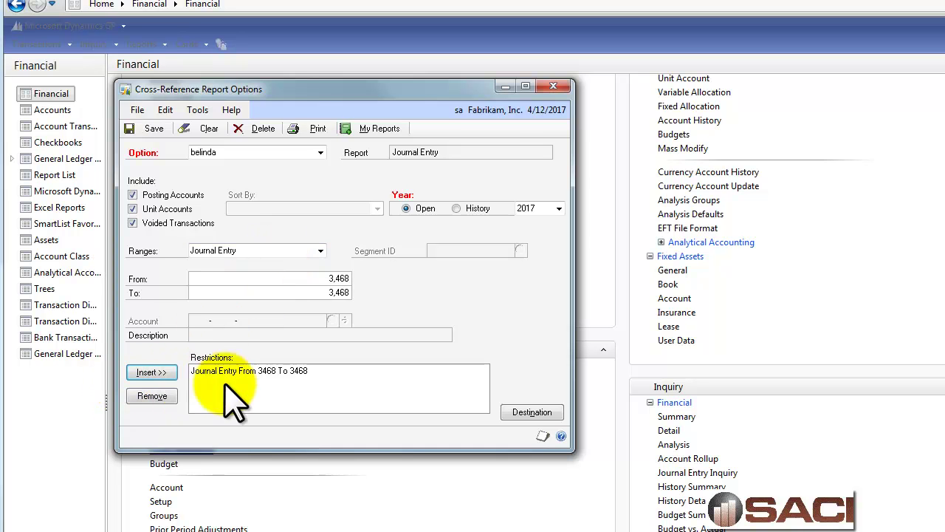
# Set the Journal Entry report's destination to the screen only, with printer output turned off.
pyautogui.click(532, 412)
pyautogui.click(384, 385)
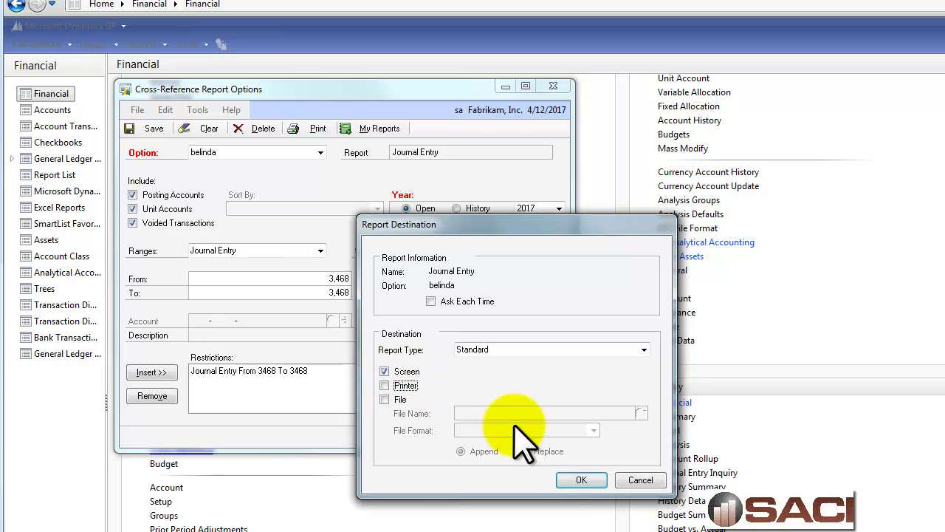
pyautogui.click(581, 480)
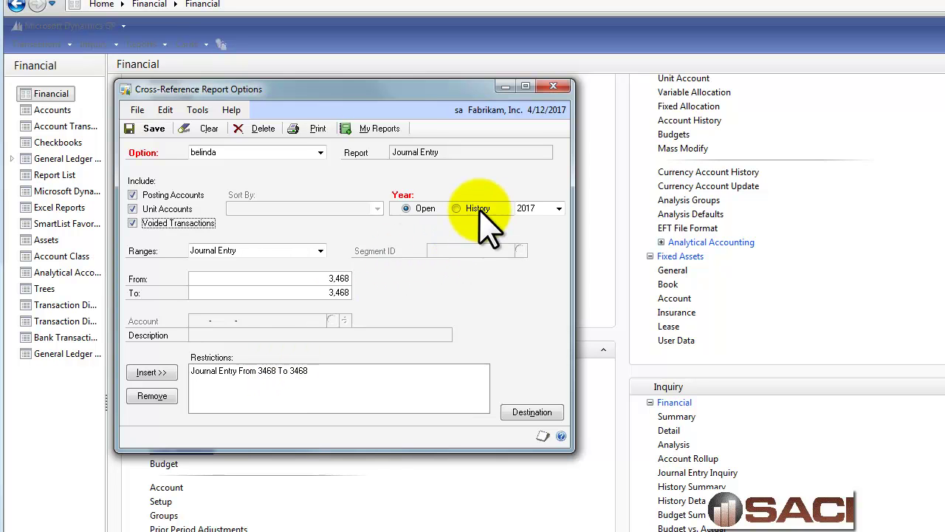
# Print the journal entry-restricted Cross-Reference report to the screen at full column width, and close the report output.
pyautogui.click(311, 128)
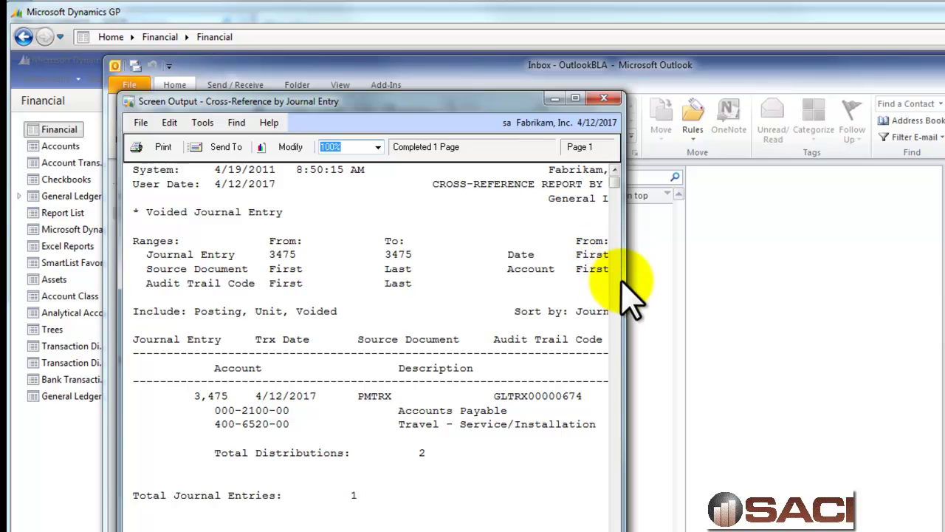
pyautogui.moveTo(626, 274); pyautogui.dragTo(944, 288)
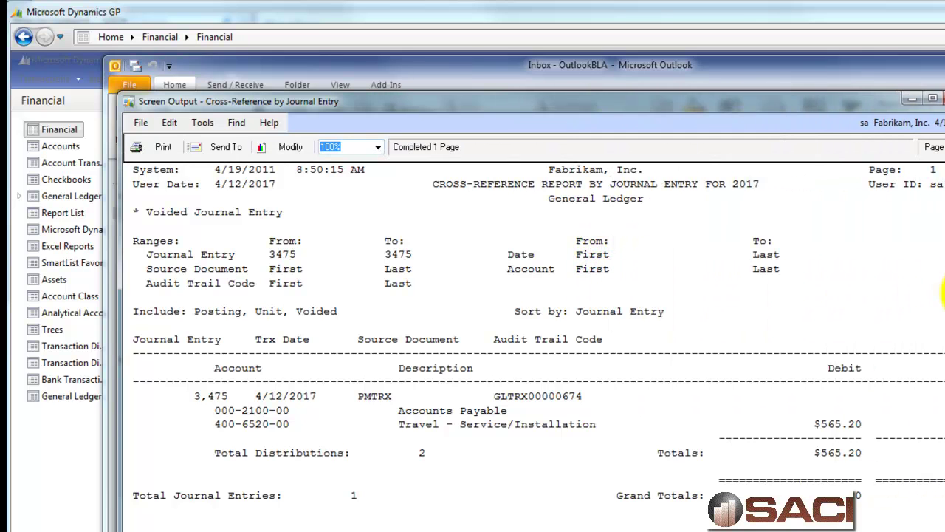
pyautogui.click(933, 98)
# Remove the journal entry restriction from the report option and switch the range type to Date.
pyautogui.click(270, 413)
pyautogui.click(162, 438)
pyautogui.click(255, 290)
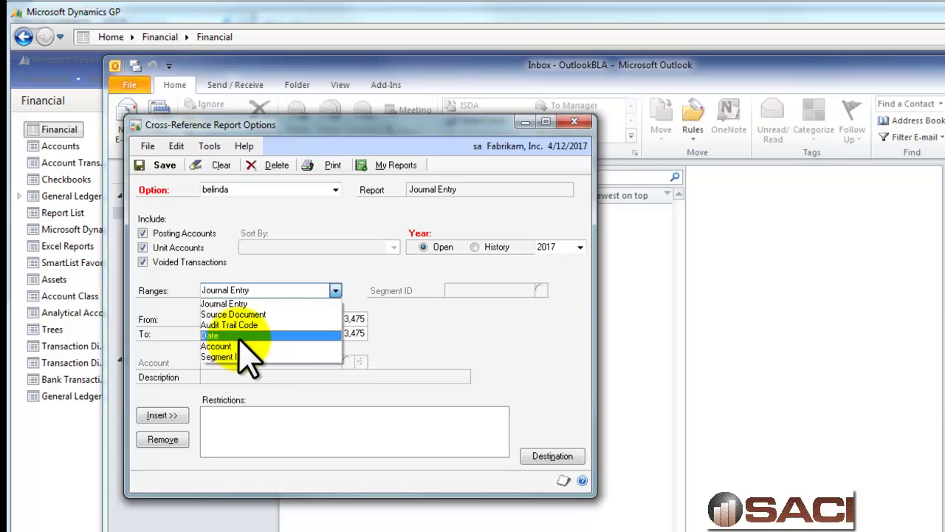
pyautogui.click(222, 335)
# Restrict the Journal Entry report to dates from 4/12/2017 to 4/12/2017.
pyautogui.click(414, 319)
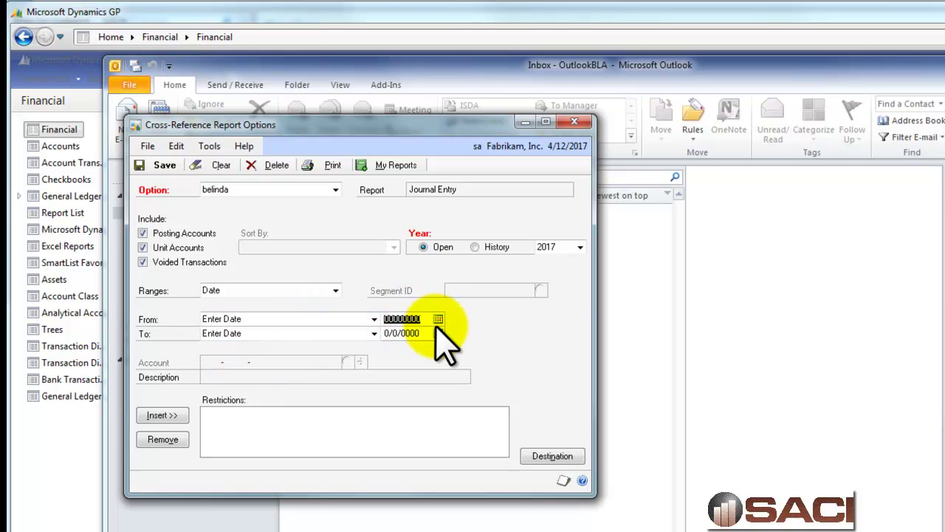
pyautogui.write('041211')
pyautogui.press('Tab')
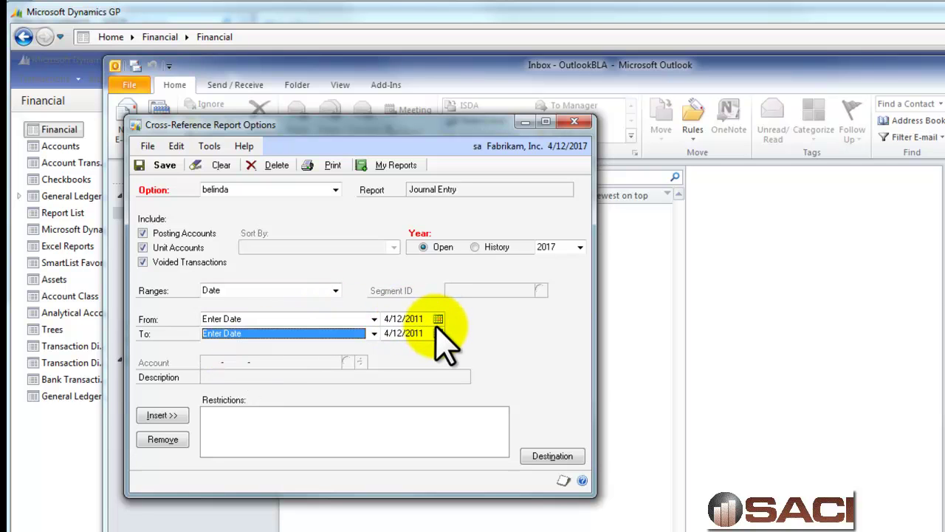
pyautogui.hotkey('shift', 'Tab')
pyautogui.write('041217')
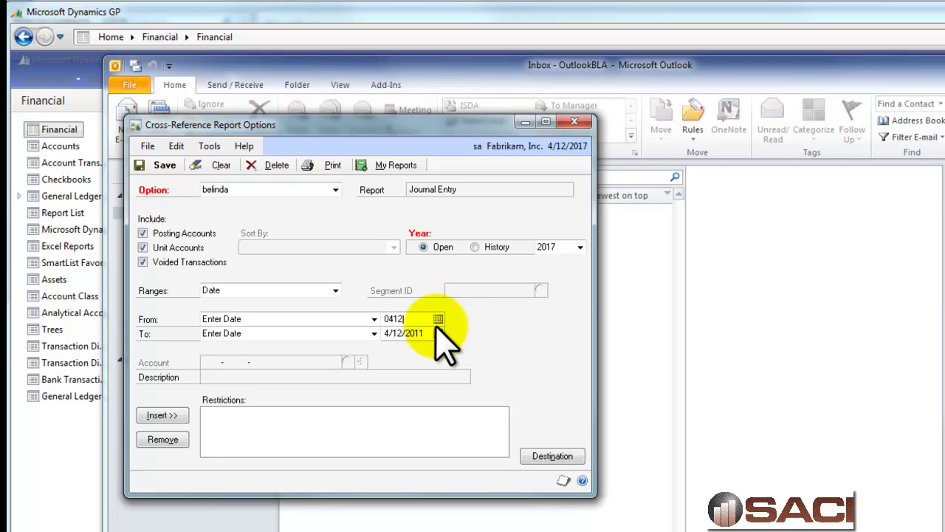
pyautogui.press('Tab')
pyautogui.press('Tab')
pyautogui.write('041217')
pyautogui.press('Tab')
pyautogui.click(164, 415)
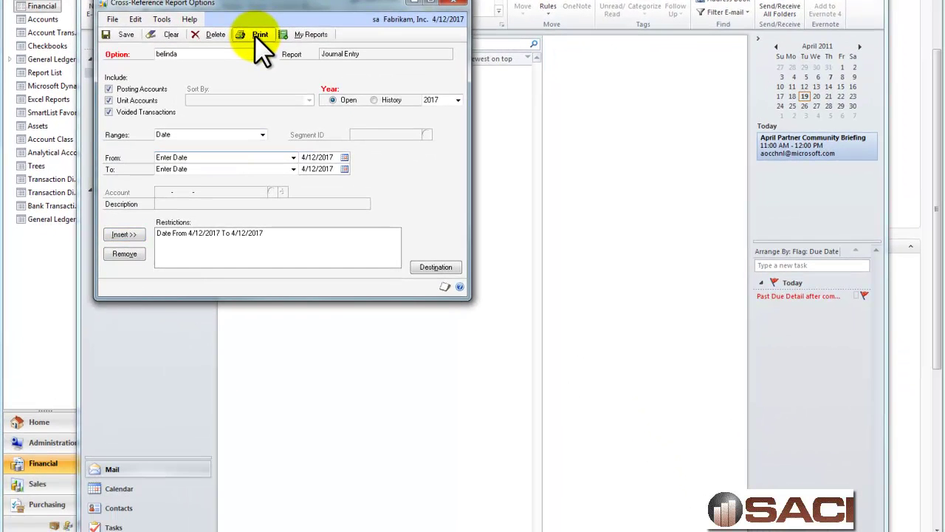
# Print the date-restricted Cross-Reference report to the screen and widen its output to show the debit and credit columns.
pyautogui.click(256, 36)
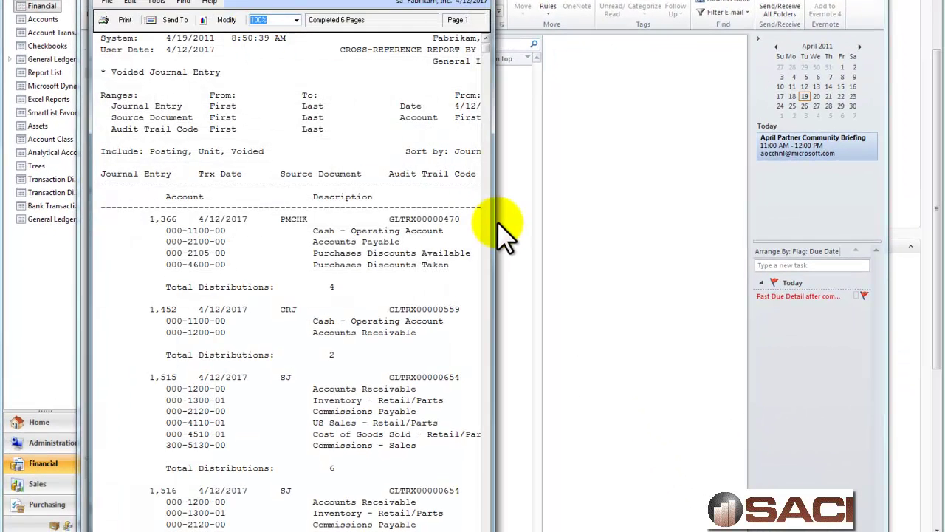
pyautogui.moveTo(491, 226); pyautogui.dragTo(926, 235)
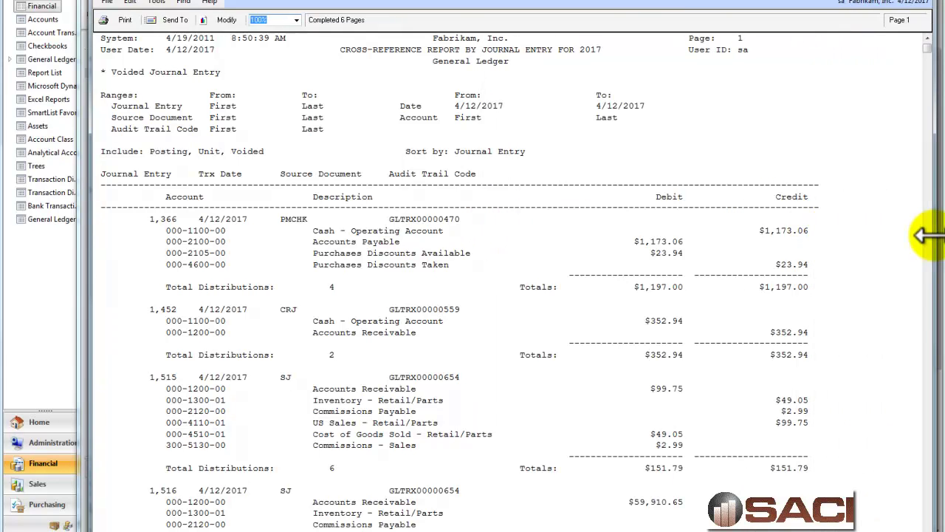